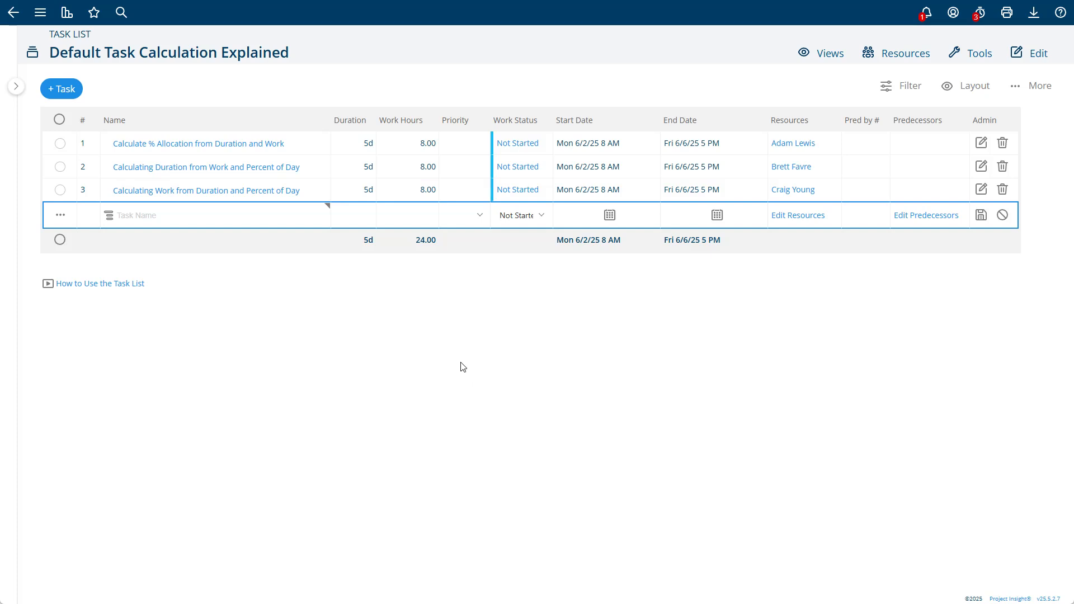
Step: Edit the first task's work hours and save the first task
click(351, 146)
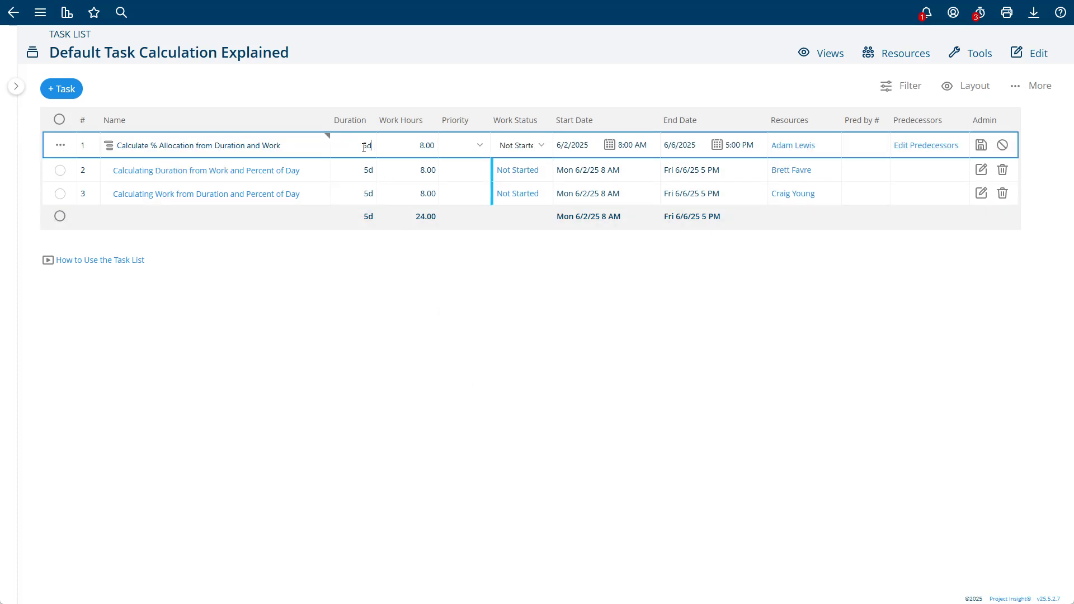
drag(413, 144, 434, 147)
click(477, 94)
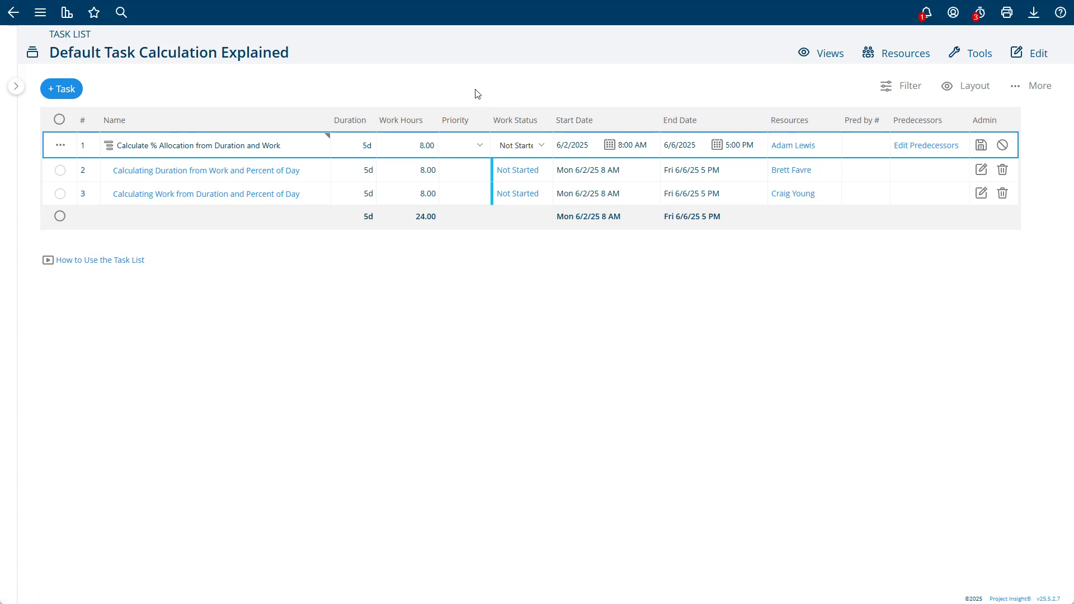
click(981, 145)
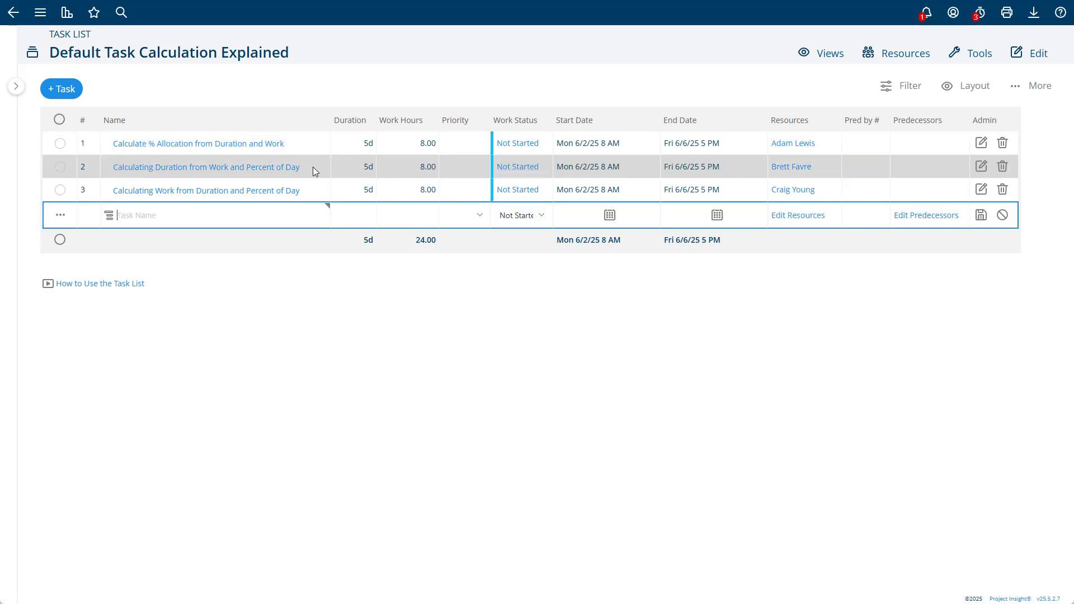
Step: Set the second task's resource to 100%, then 50% of day, giving 2d ending Tue 6/3/25
click(314, 167)
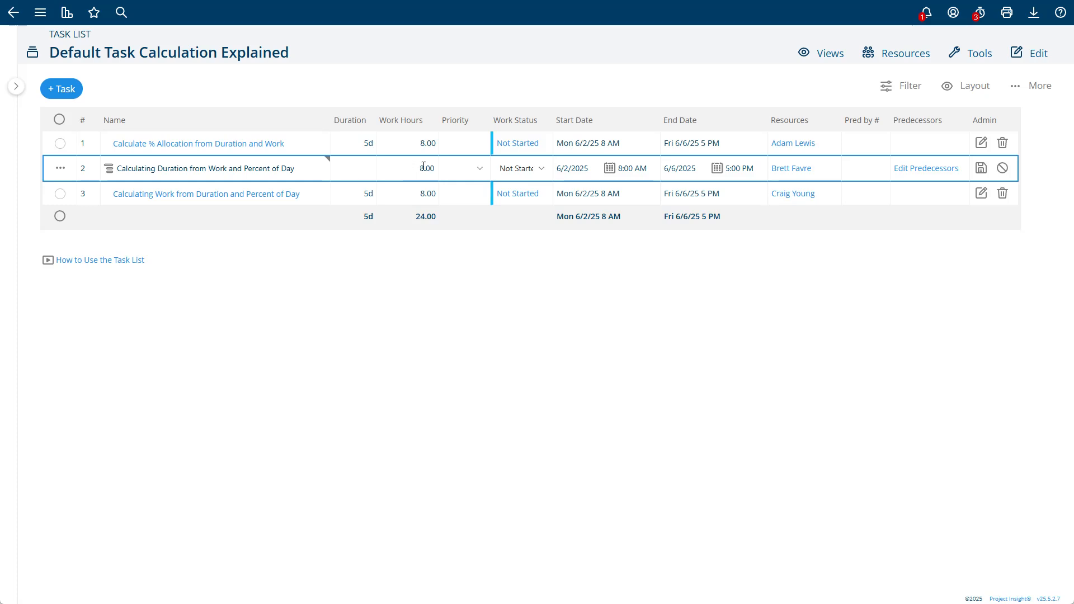
click(794, 168)
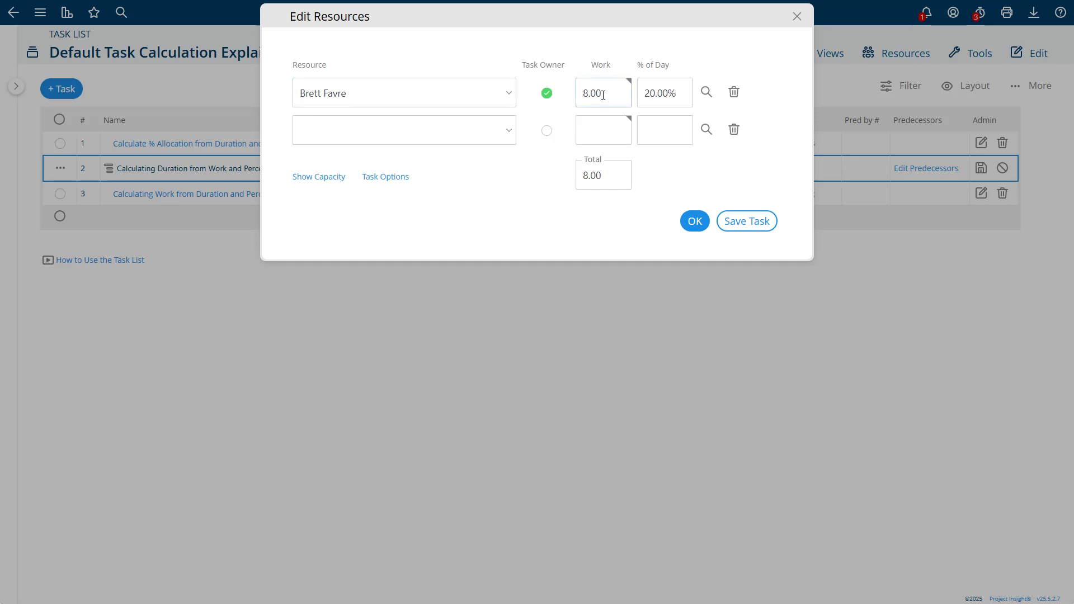
click(647, 93)
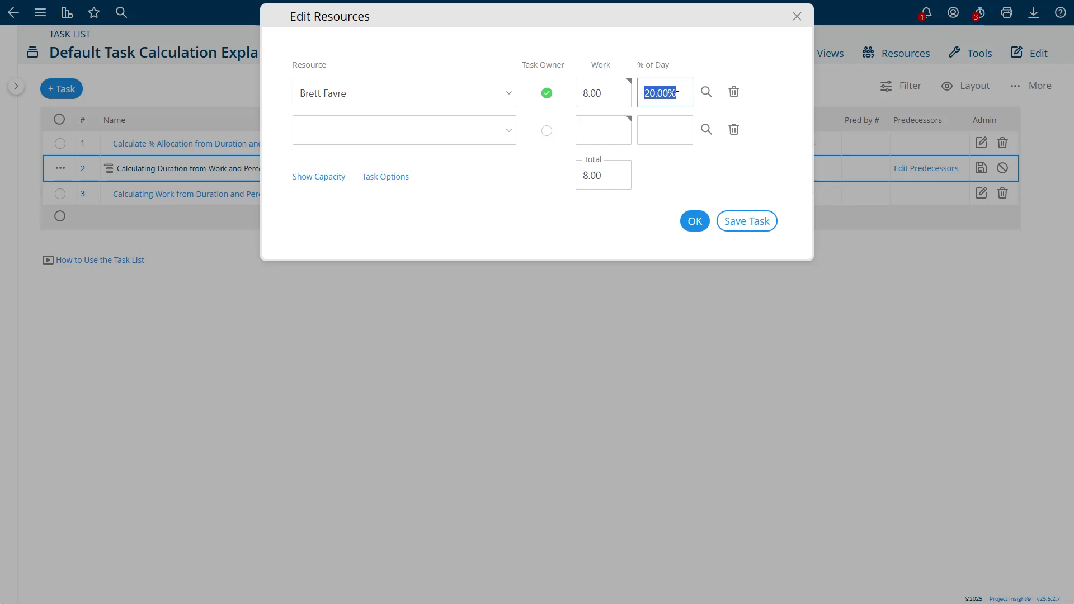
text(100)
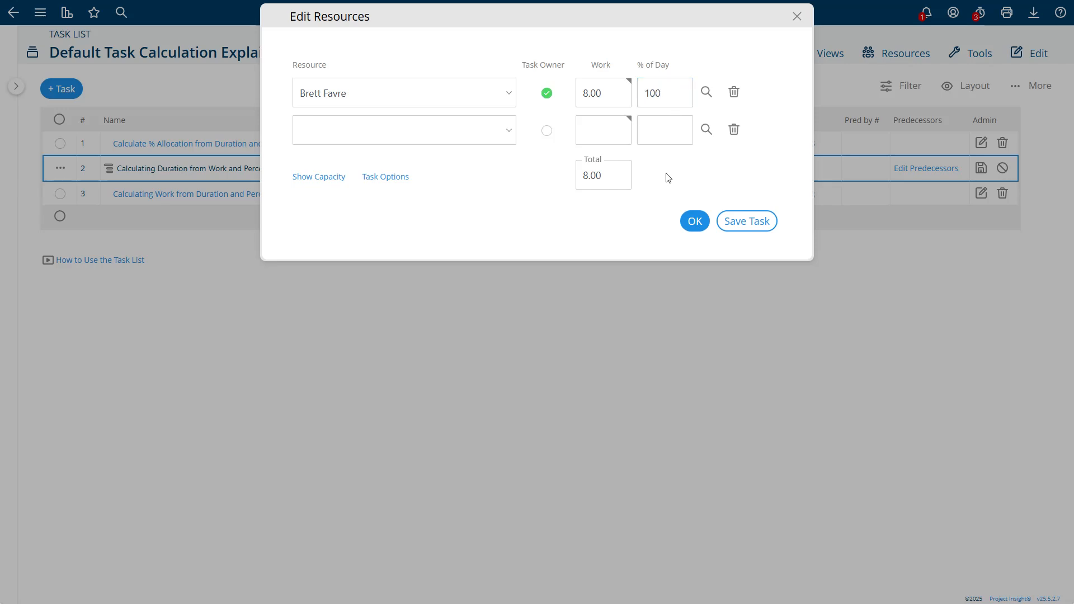
click(749, 220)
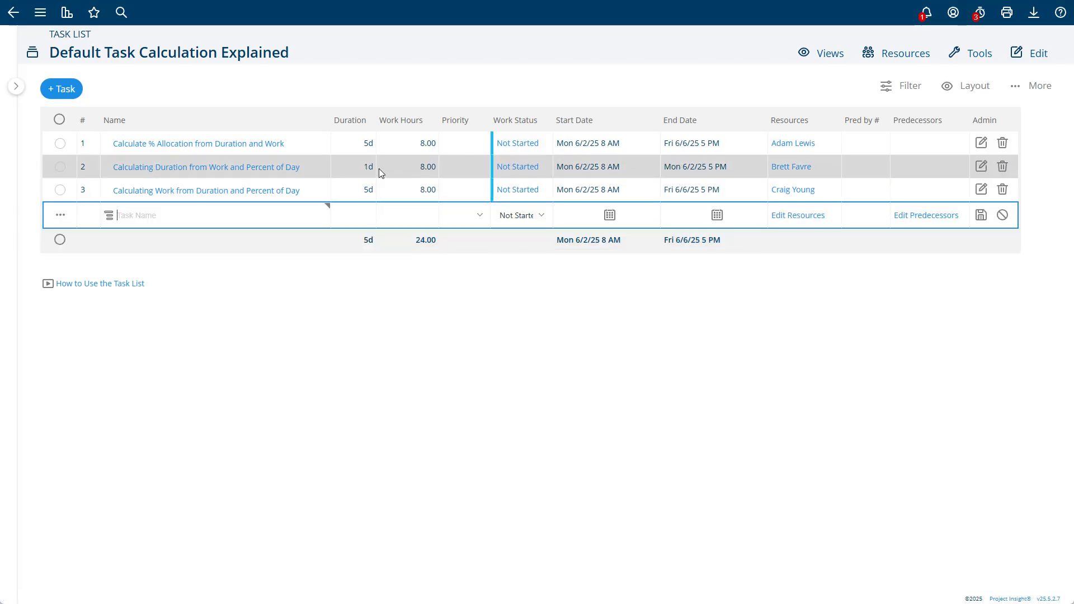
click(787, 168)
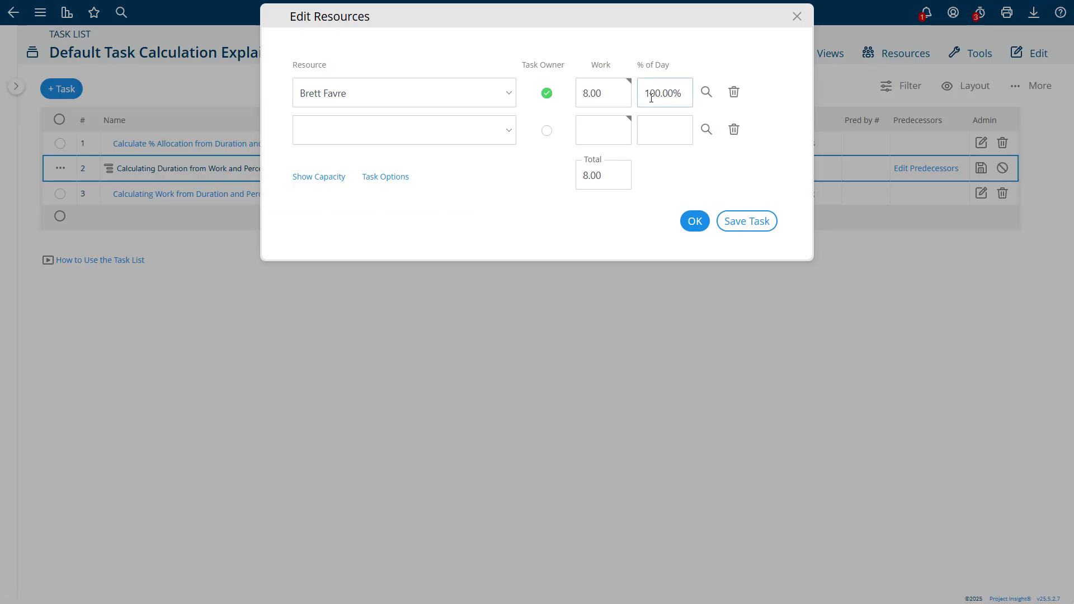
drag(647, 96, 701, 94)
text(50)
click(747, 220)
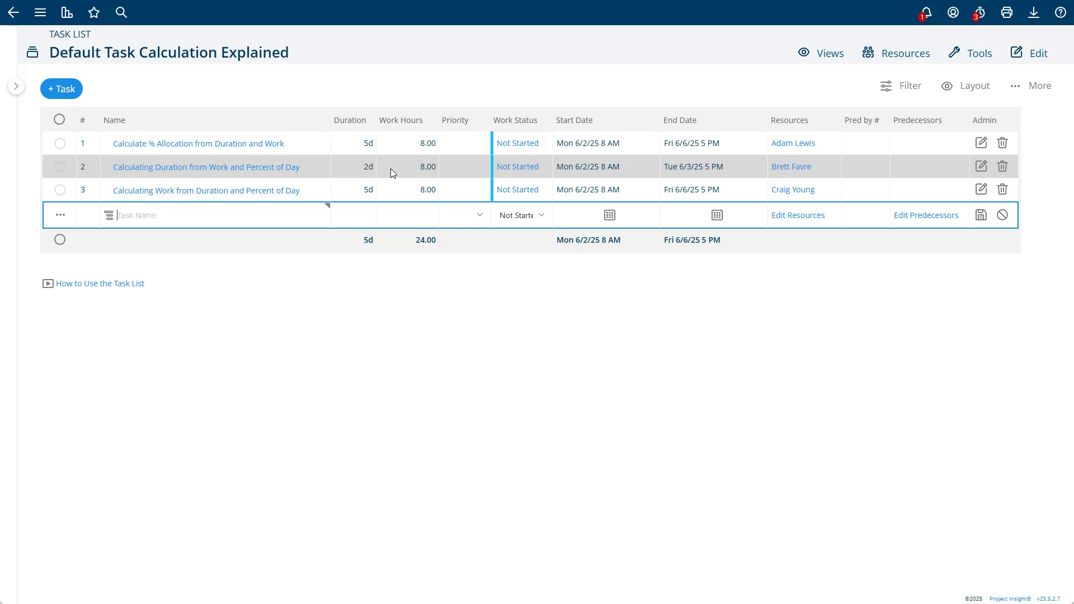
Step: Change the third task's resource from 20% to 50% of day and save the task
click(311, 190)
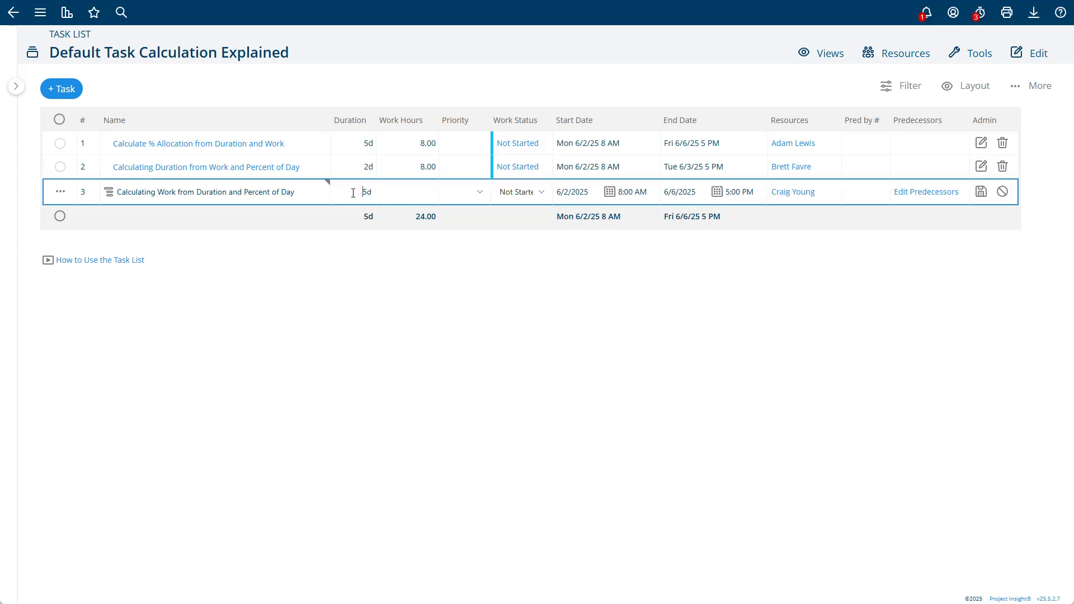
drag(353, 193, 371, 191)
click(404, 193)
click(803, 193)
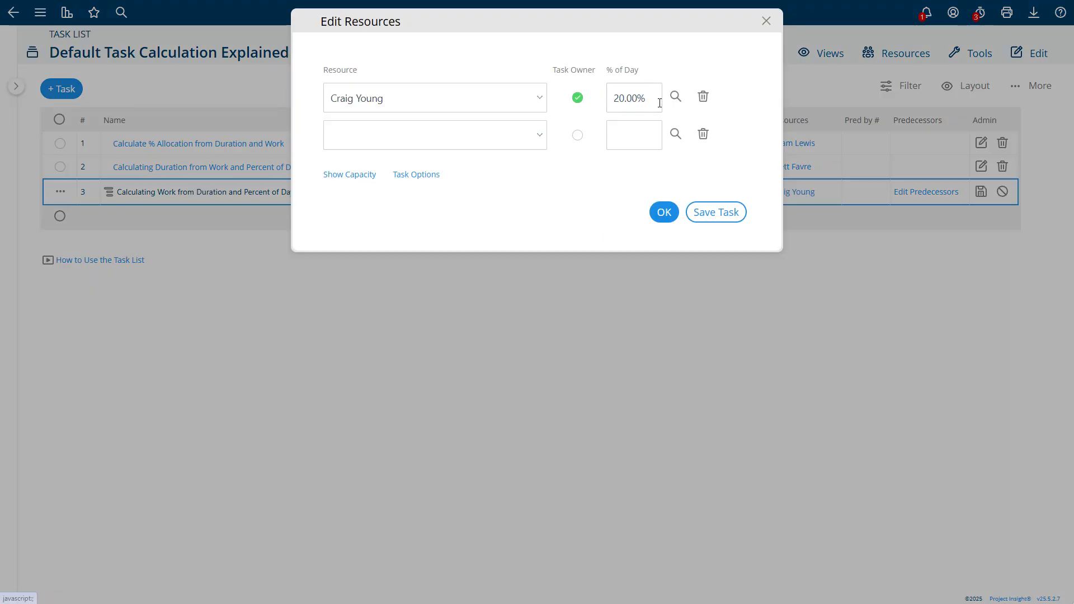
drag(648, 100, 605, 105)
text(50)
click(707, 209)
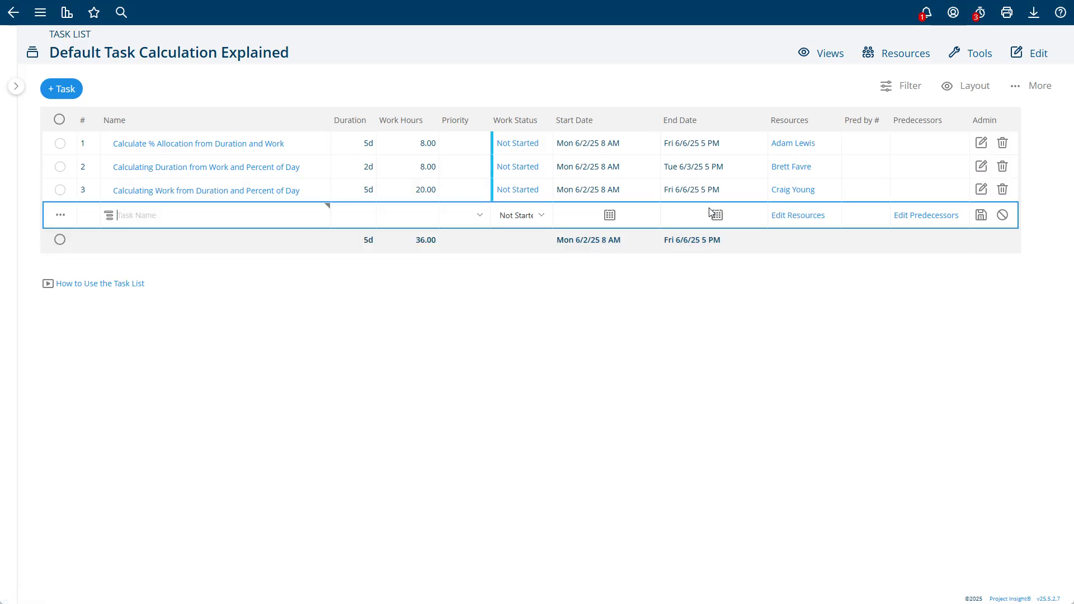
Step: Raise the third task's resource to 100% of day, making 40.00 work hours and a 56.00 total
click(779, 190)
drag(621, 97, 692, 101)
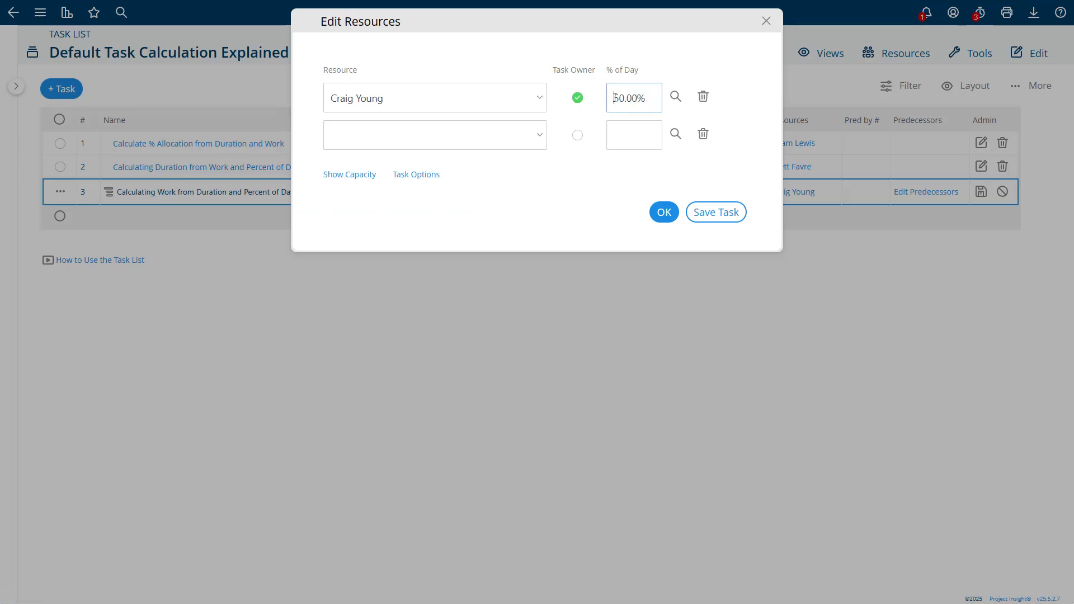
drag(613, 98, 653, 103)
text(41)
key(BackSpace)
key(BackSpace)
text(100)
click(716, 212)
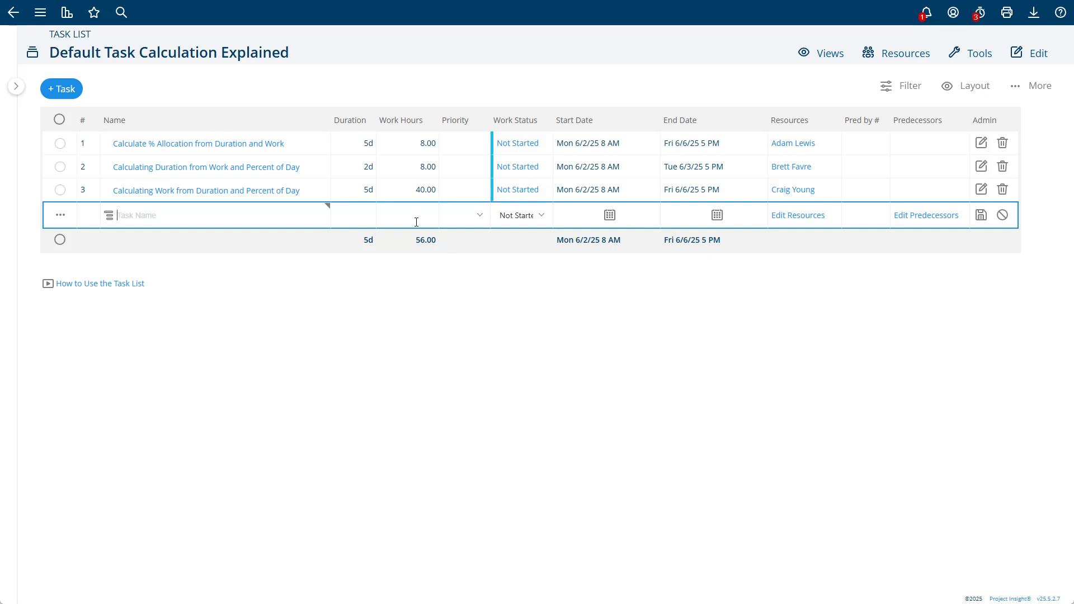
click(328, 188)
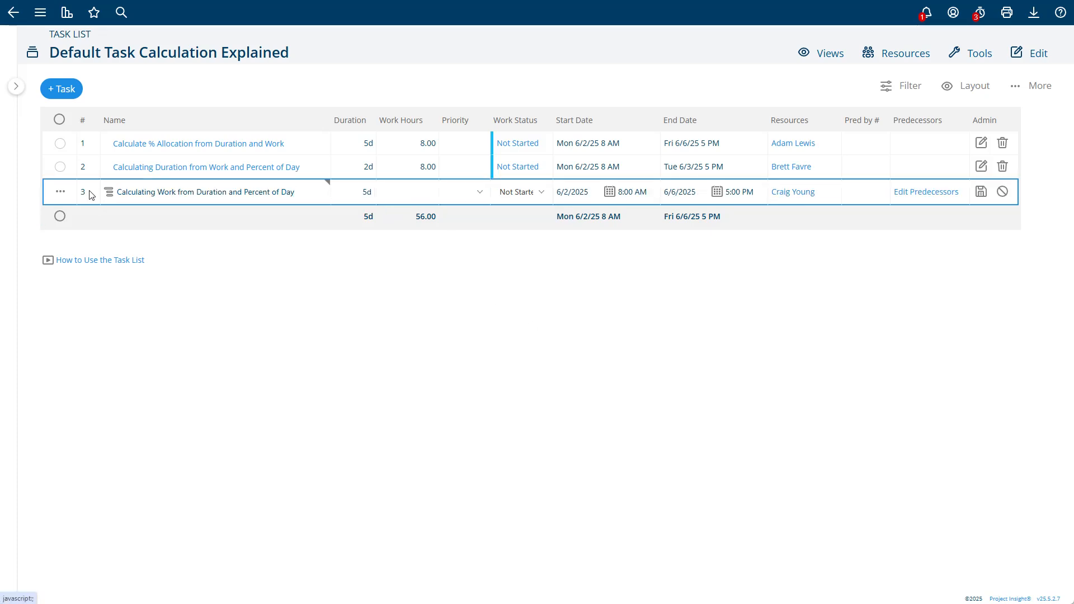
Step: In task 3's Task Options, try % of Resource Workday but keep Auto-Calculate on Resource Work, then view its resources
click(60, 192)
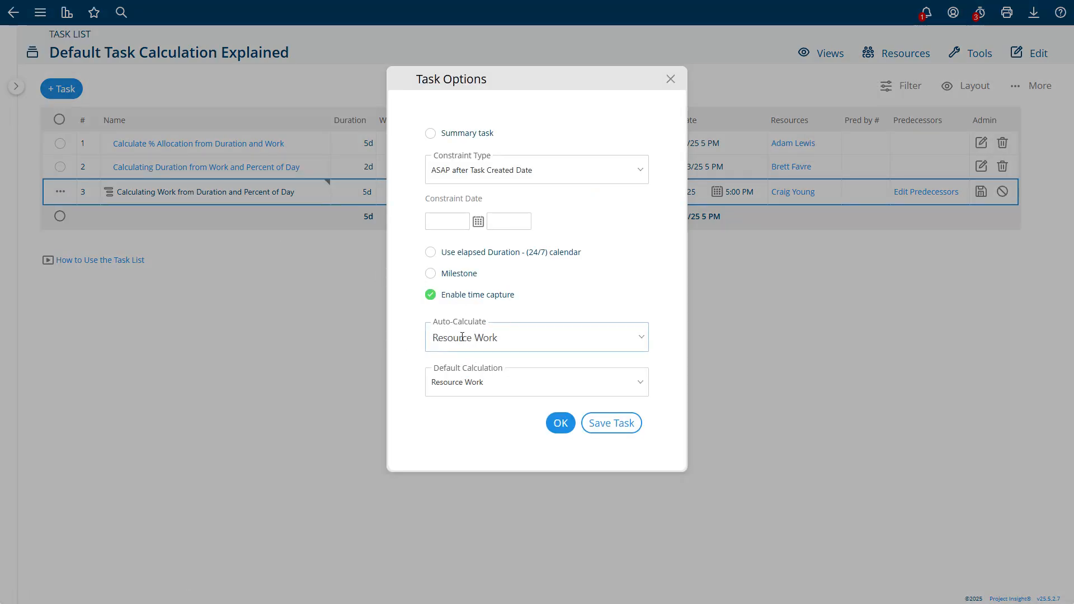
click(453, 383)
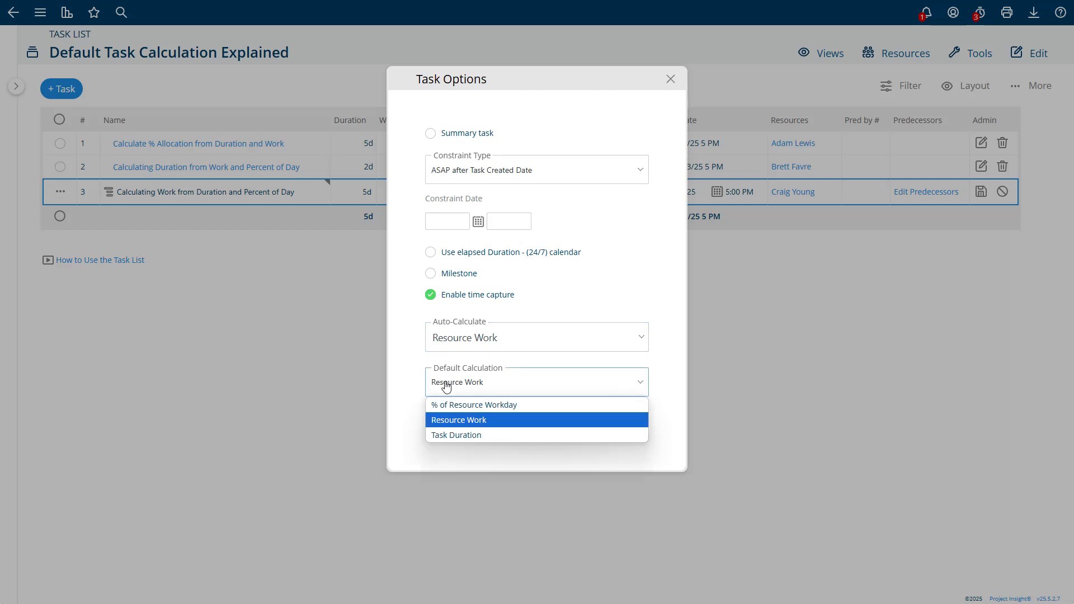
click(454, 420)
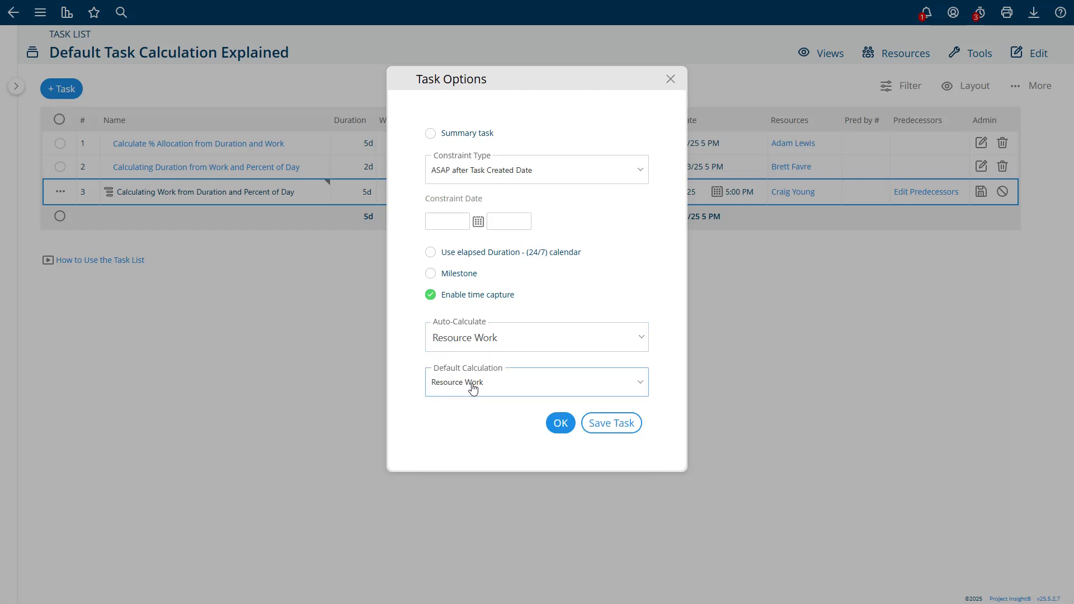
click(452, 338)
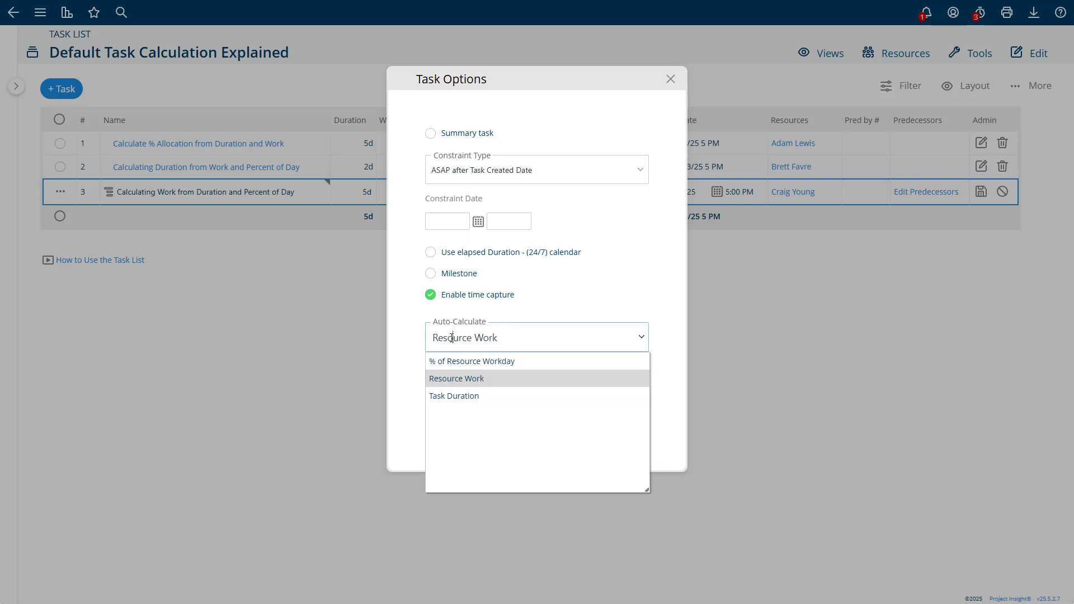
click(453, 362)
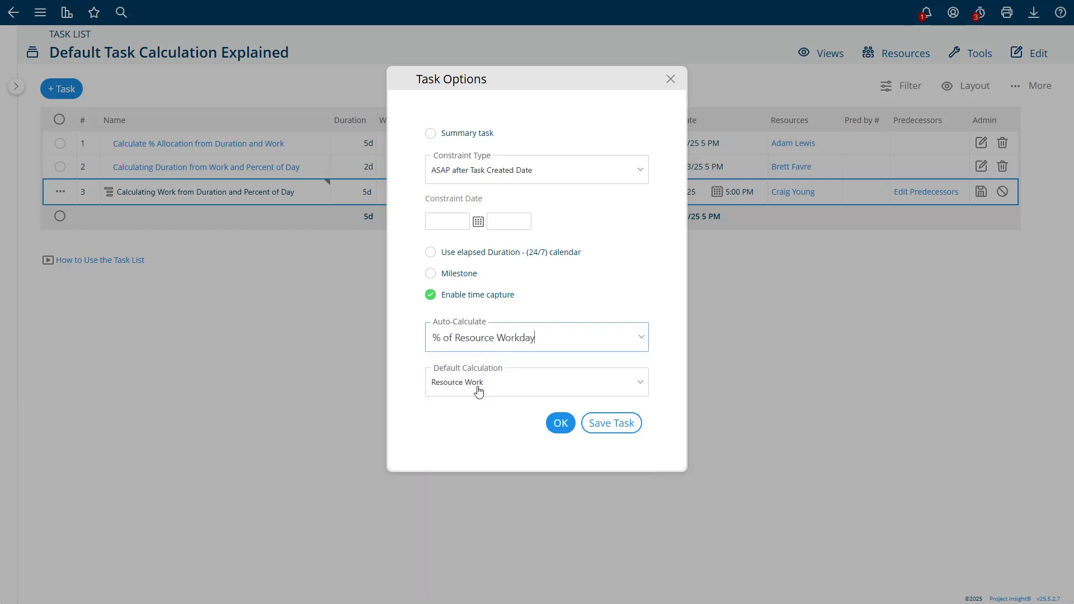
click(459, 337)
click(447, 378)
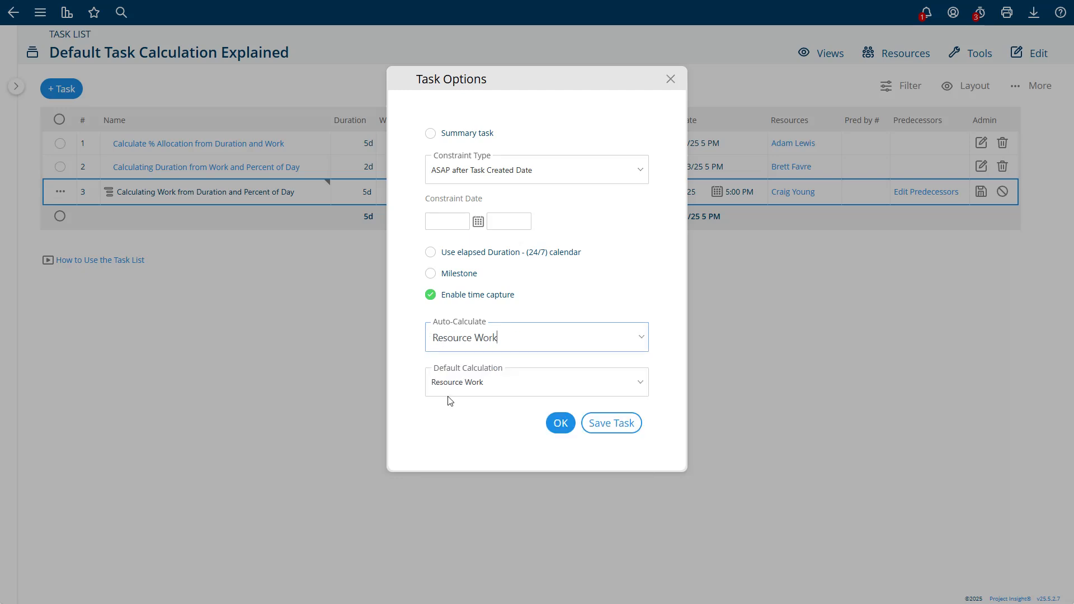
click(559, 423)
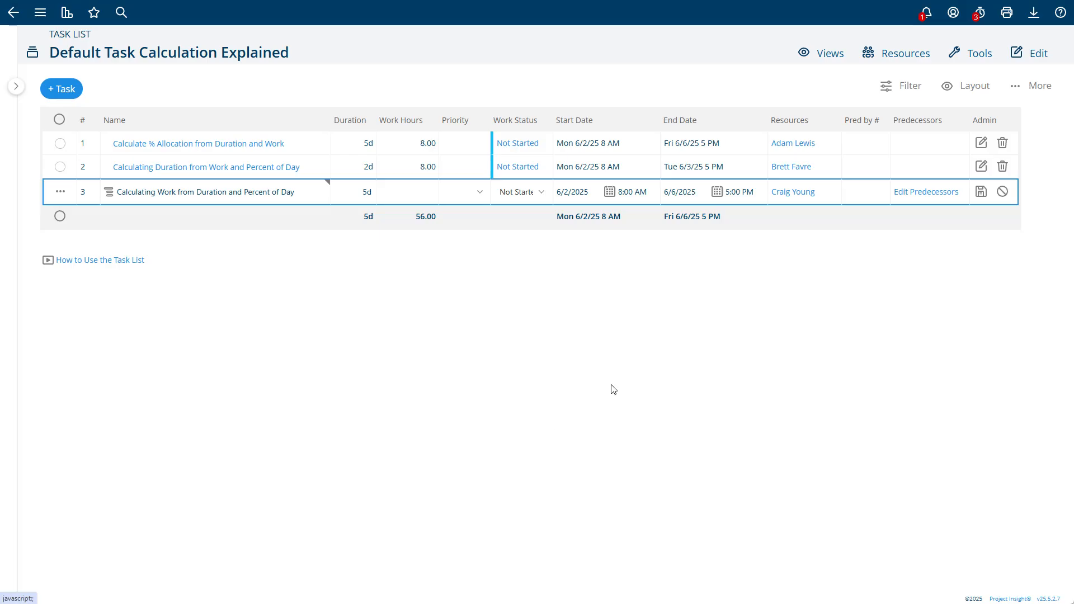
click(792, 198)
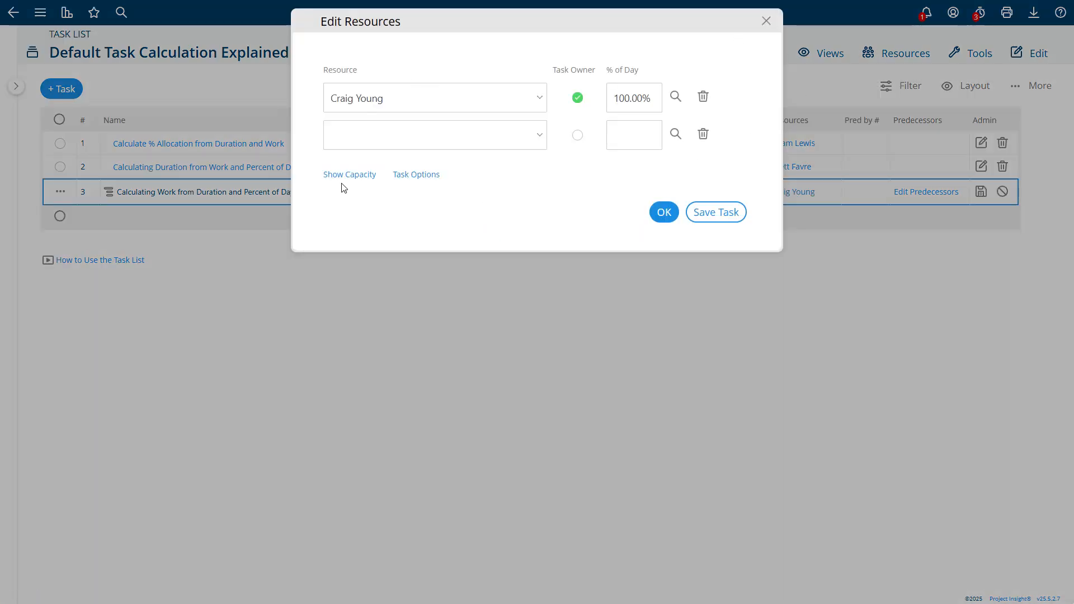
Step: Switch task 3's Auto-Calculate and Default Calculation to % of Resource Workday, then to Resource Work
click(428, 175)
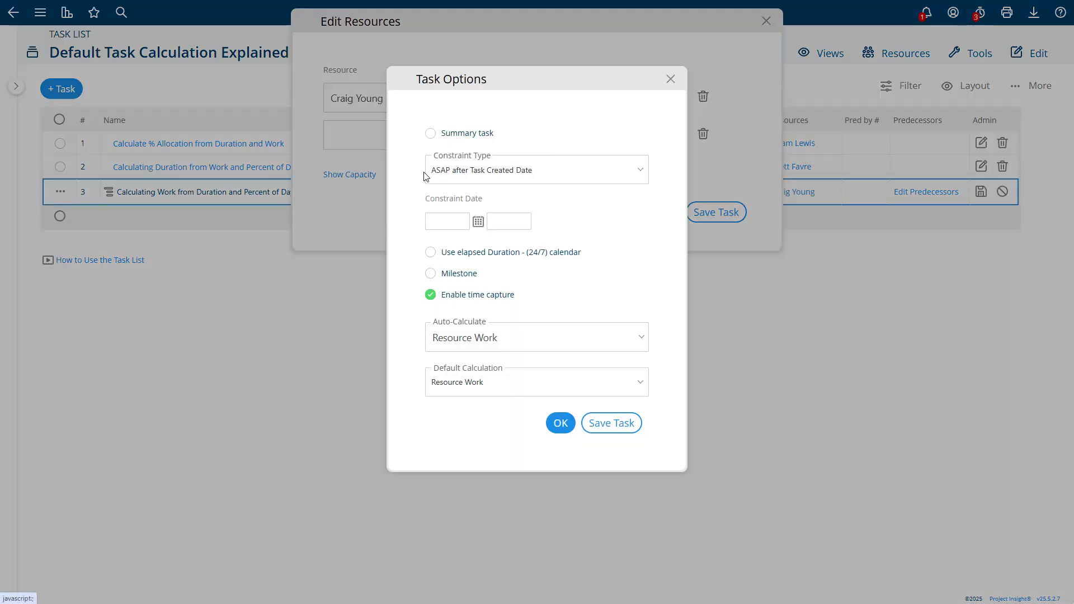
click(497, 343)
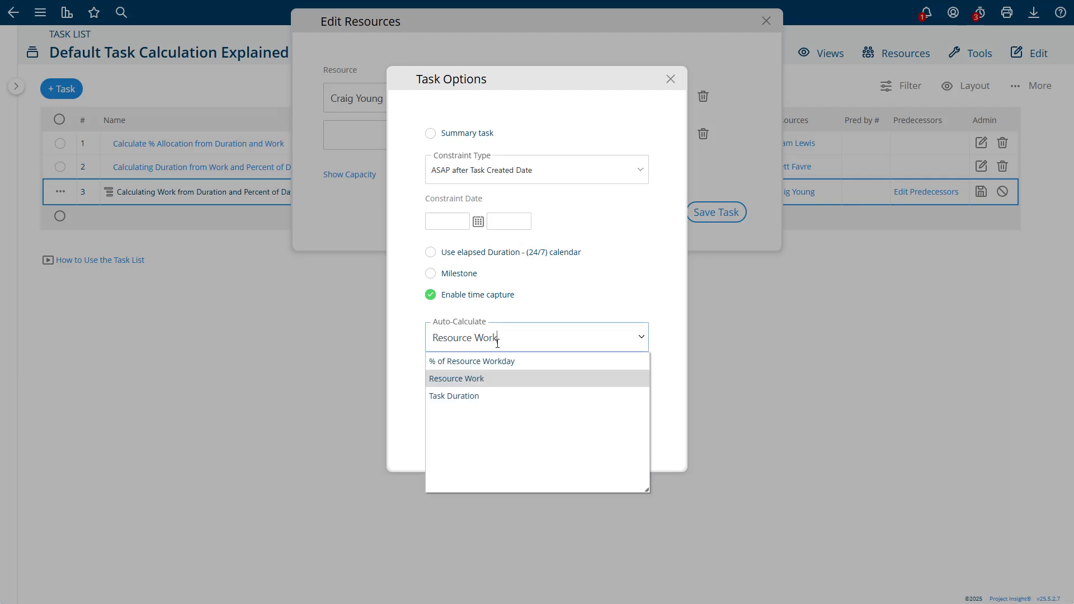
click(493, 357)
click(492, 383)
click(492, 403)
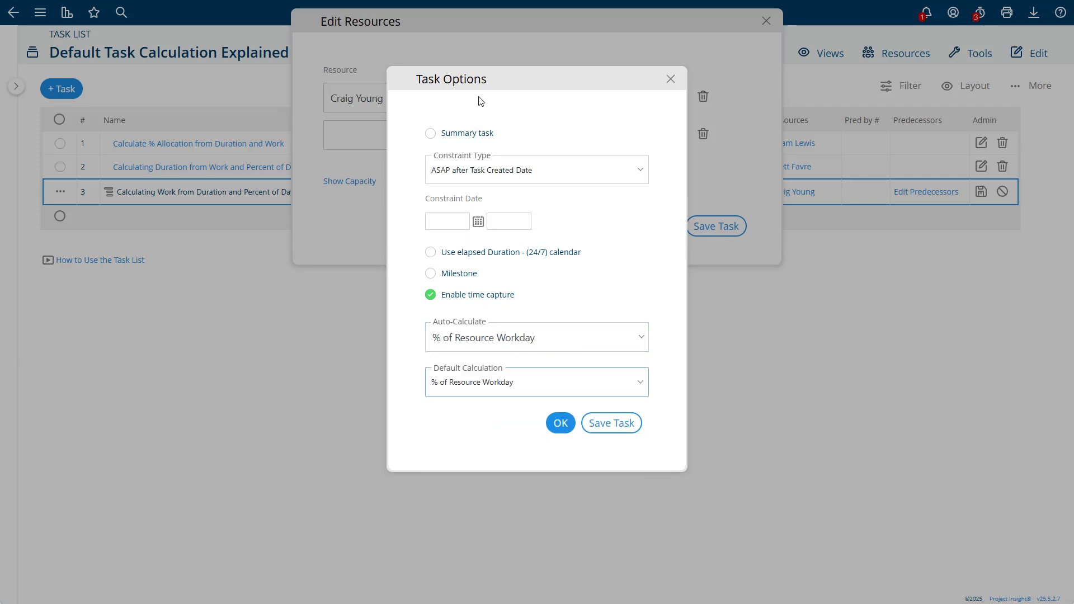
drag(487, 81, 273, 37)
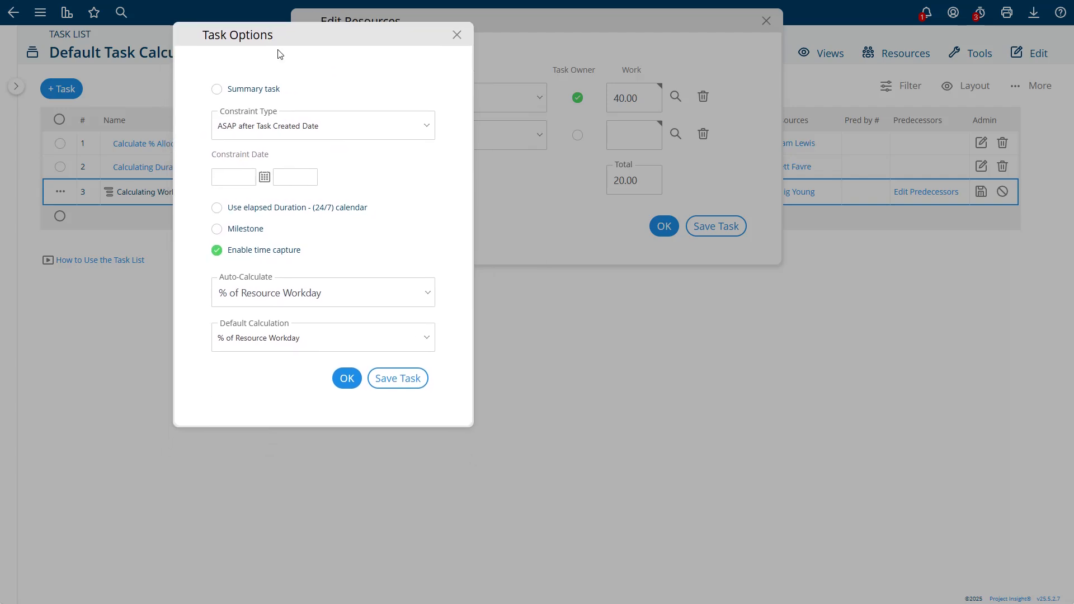
click(283, 292)
click(273, 333)
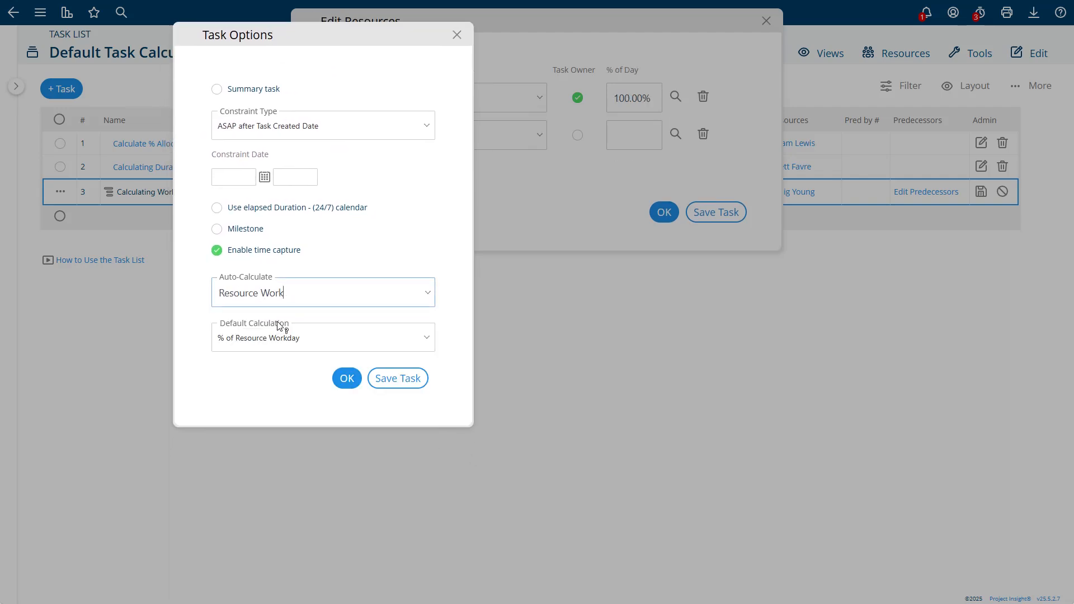
click(282, 333)
click(272, 373)
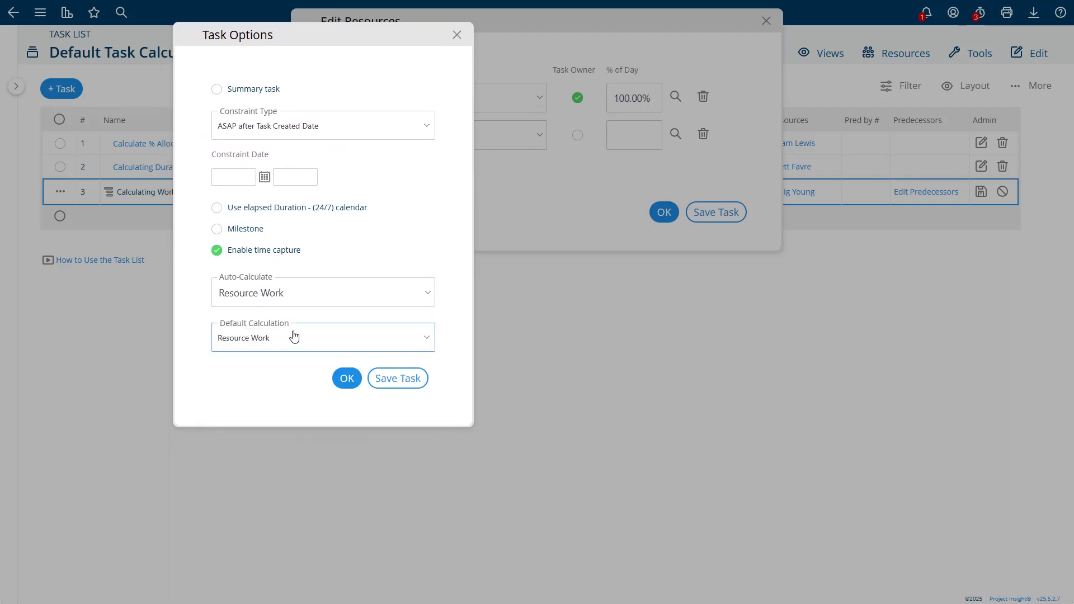
Step: Try Task Duration, return to % of Resource Workday, and save task 3 with 40.00 work hours
click(292, 304)
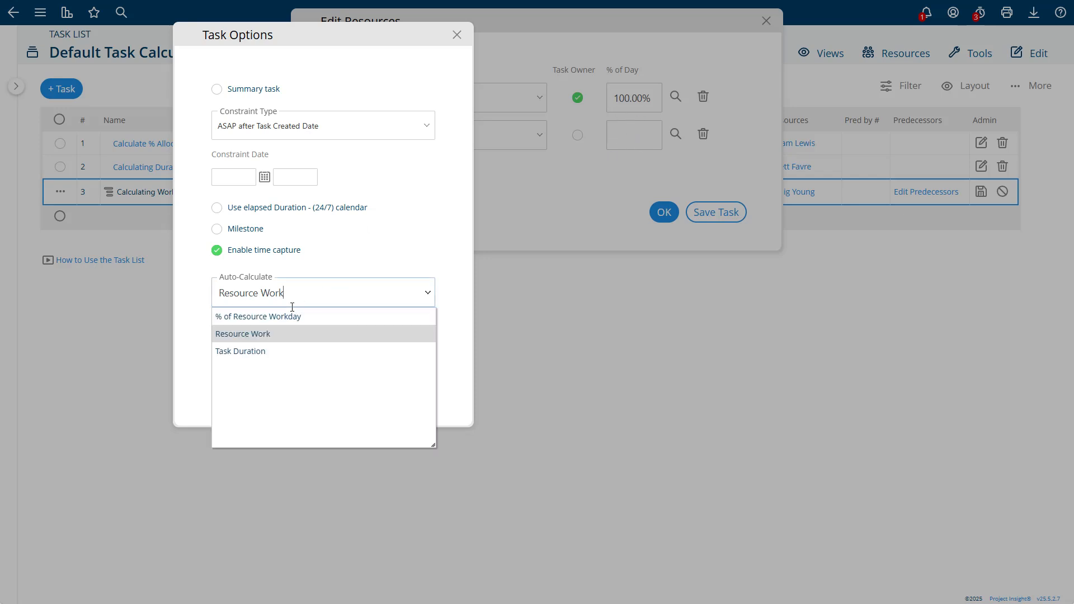
click(239, 351)
click(290, 322)
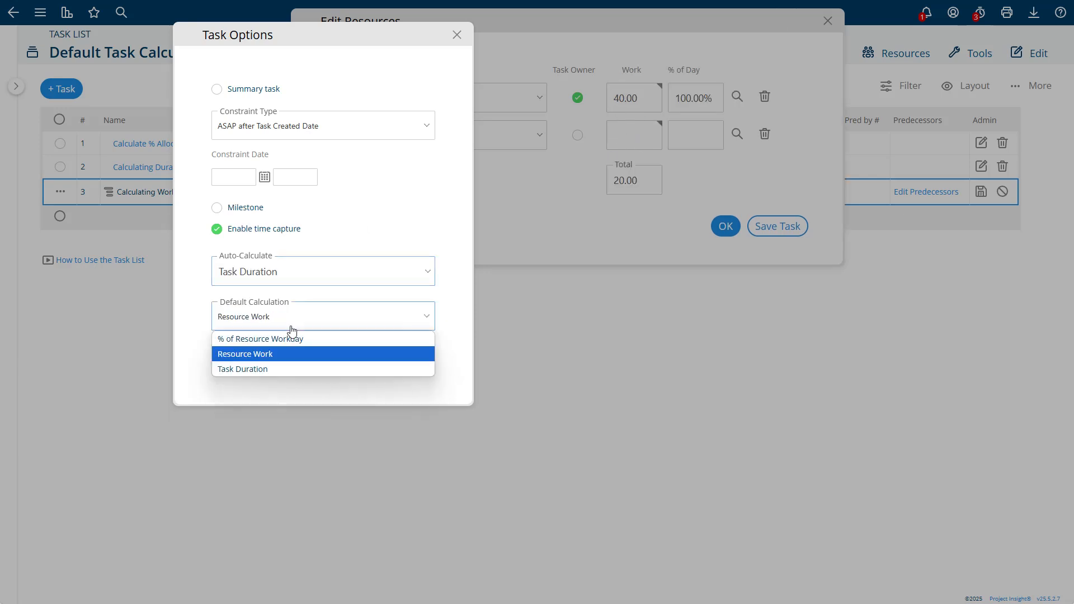
click(264, 367)
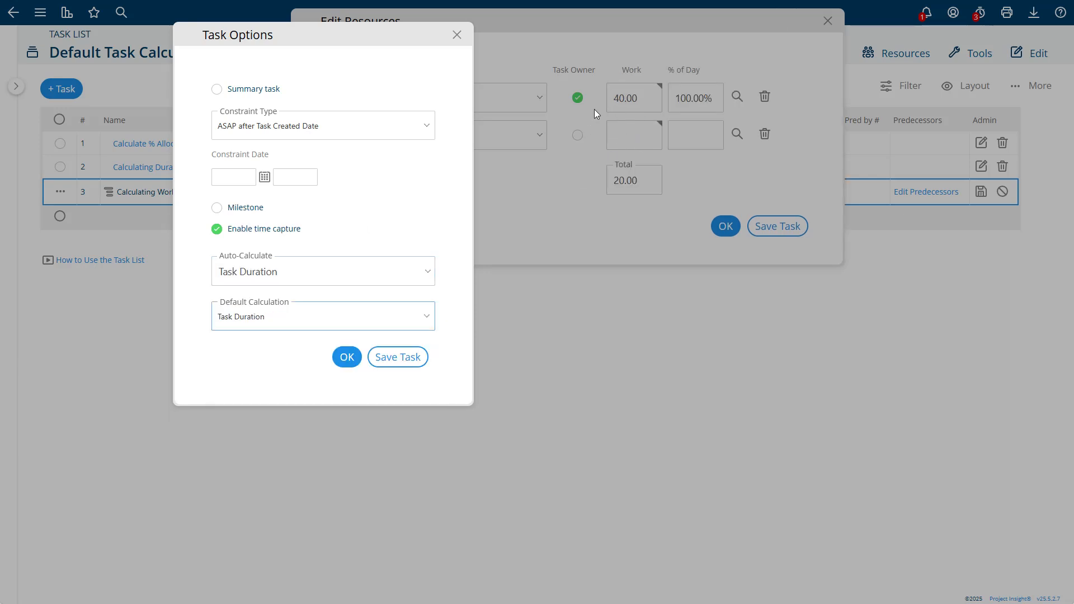
click(283, 318)
click(249, 337)
click(285, 293)
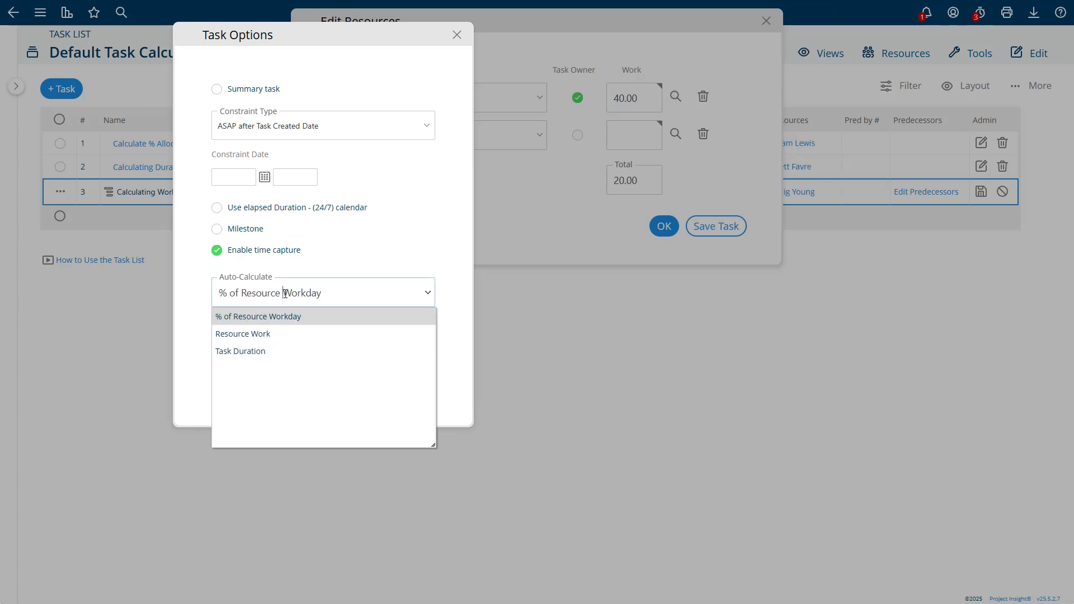
click(261, 318)
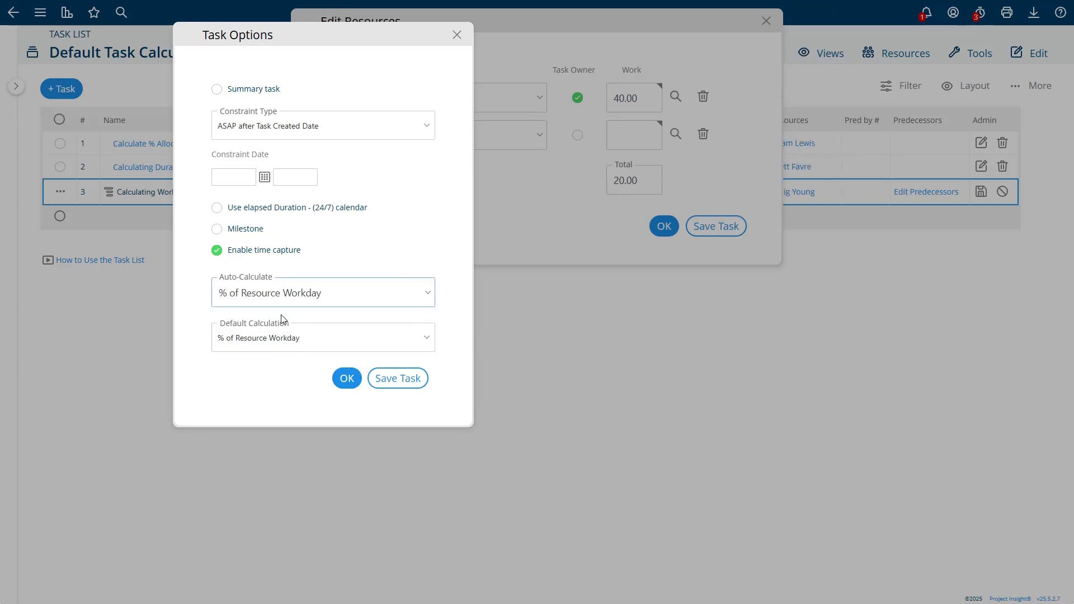
click(456, 35)
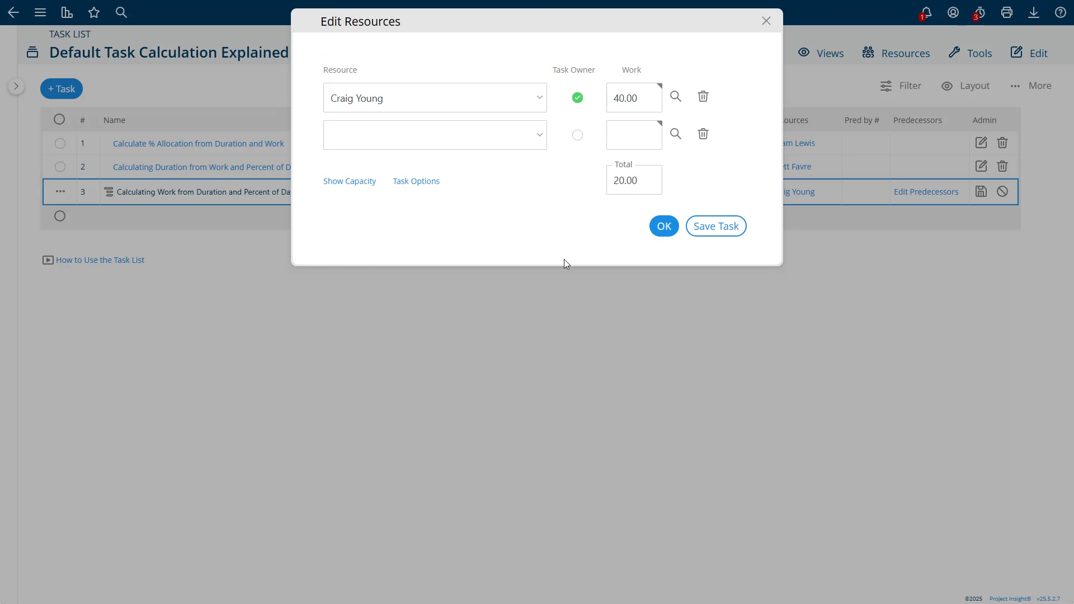
click(690, 230)
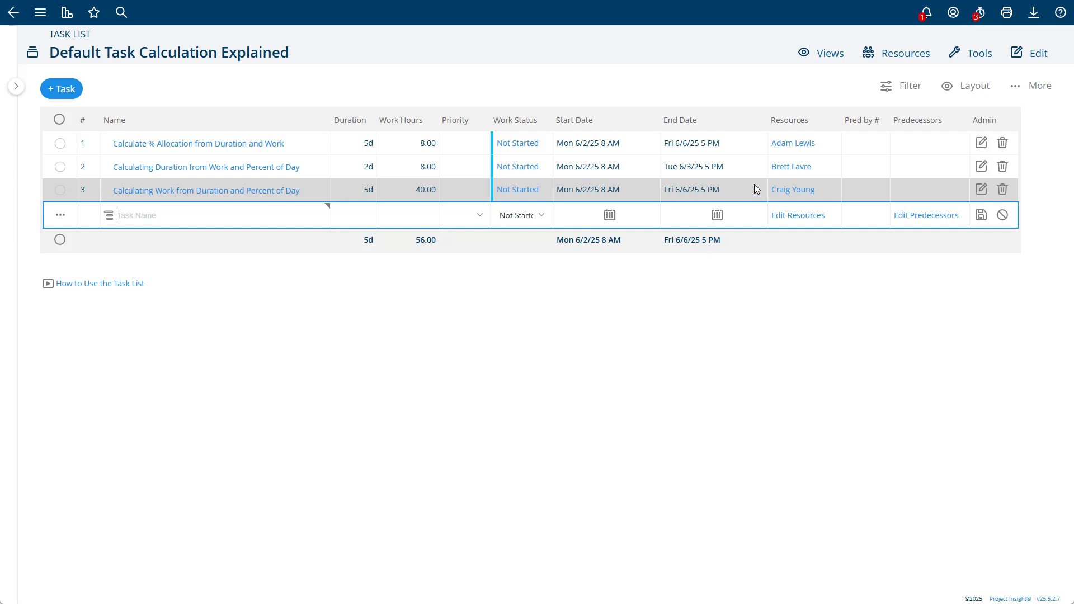
Step: Open the task list's Edit menu to show Edit Task Defaults and Edit Work Schedule
click(1021, 55)
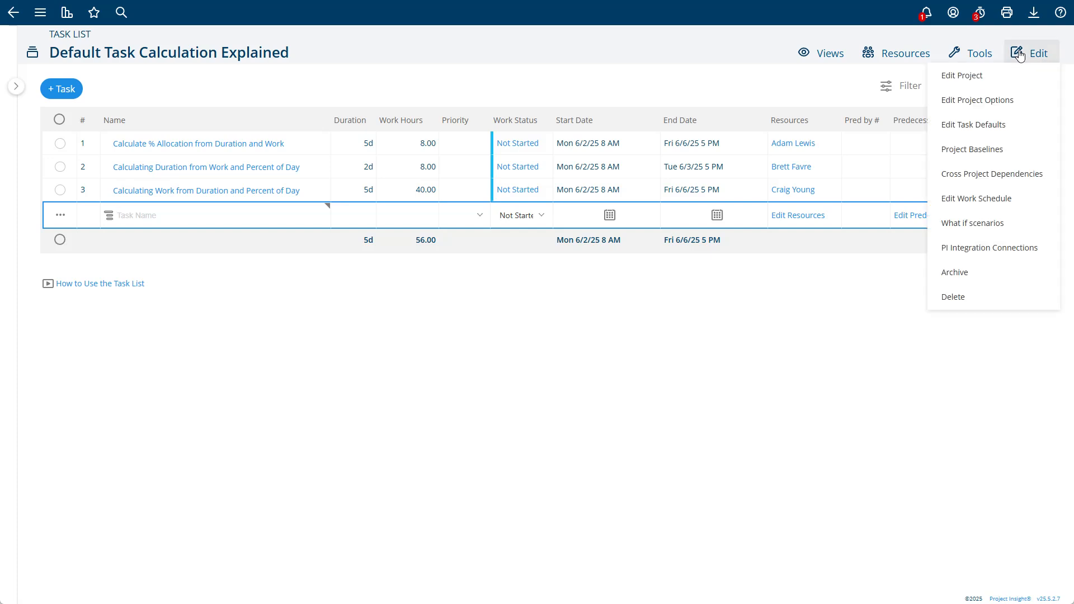
Step: On Task Defaults, try Resource Work and Task Duration for Intelligent Scheduling Calculates, ending on % of Resource Workday
click(983, 125)
scroll(858, 231, down, 4)
scroll(859, 232, down, 5)
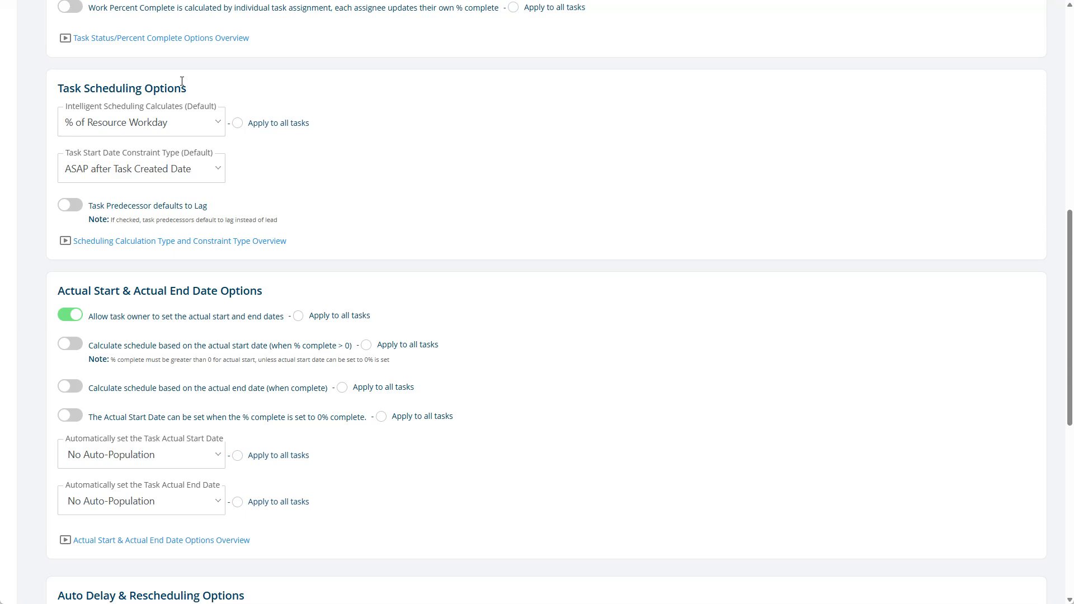
click(82, 129)
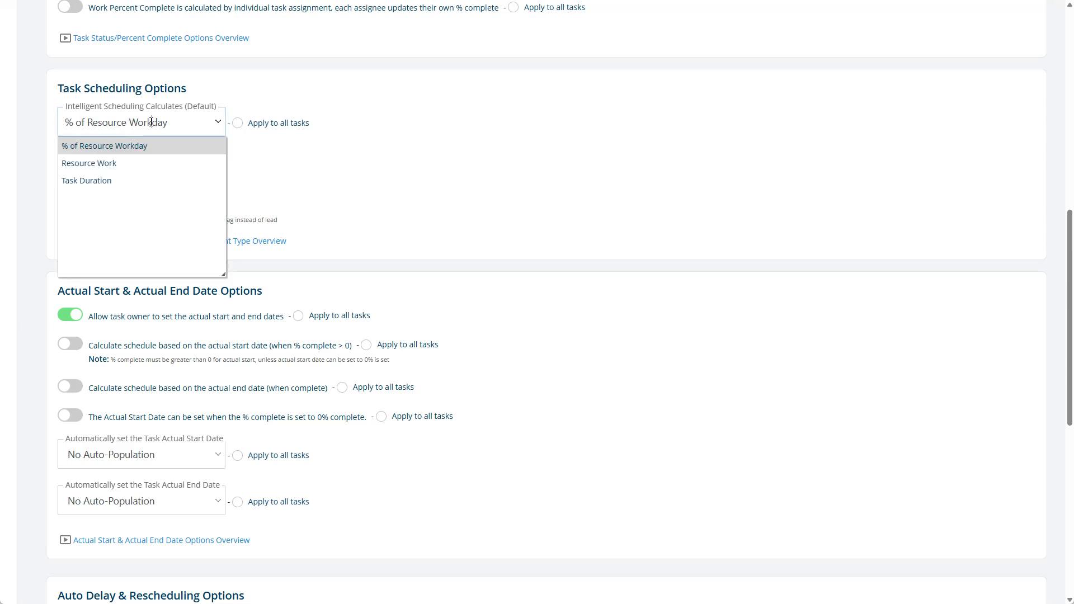
click(407, 110)
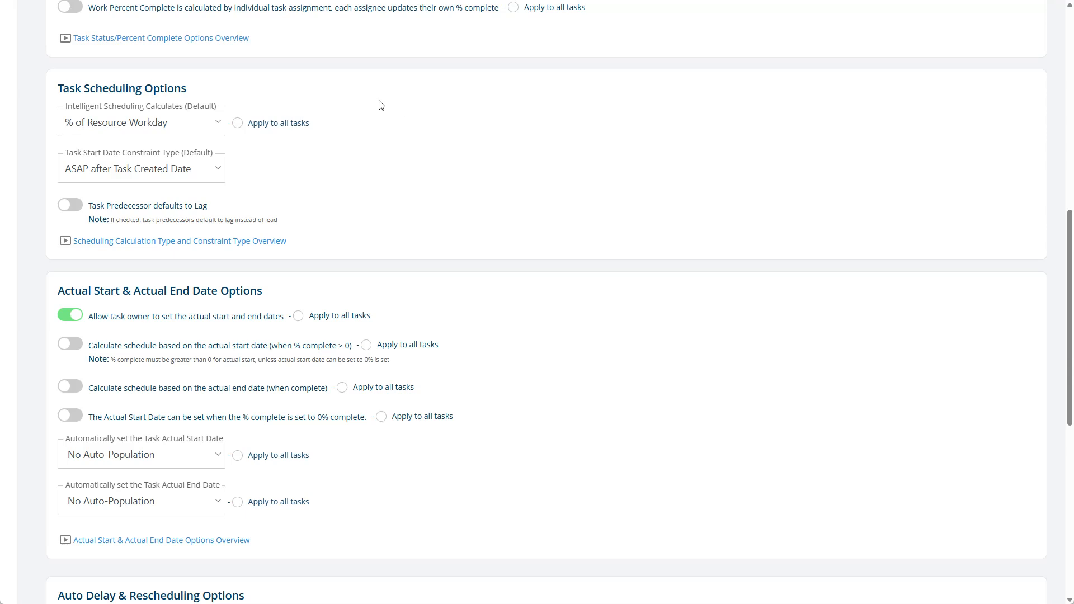
click(151, 125)
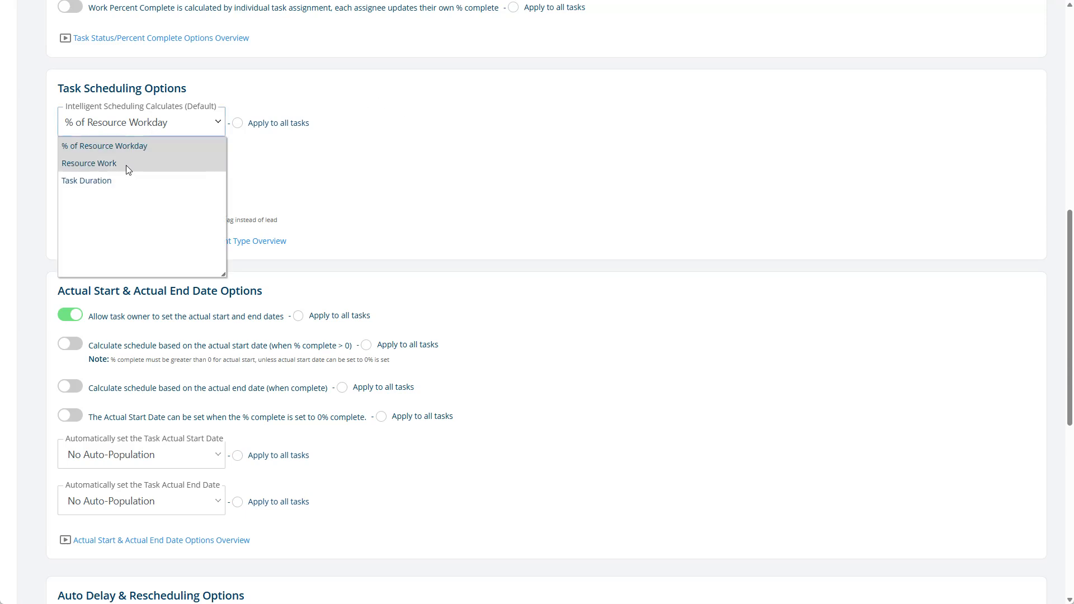
click(123, 163)
click(140, 122)
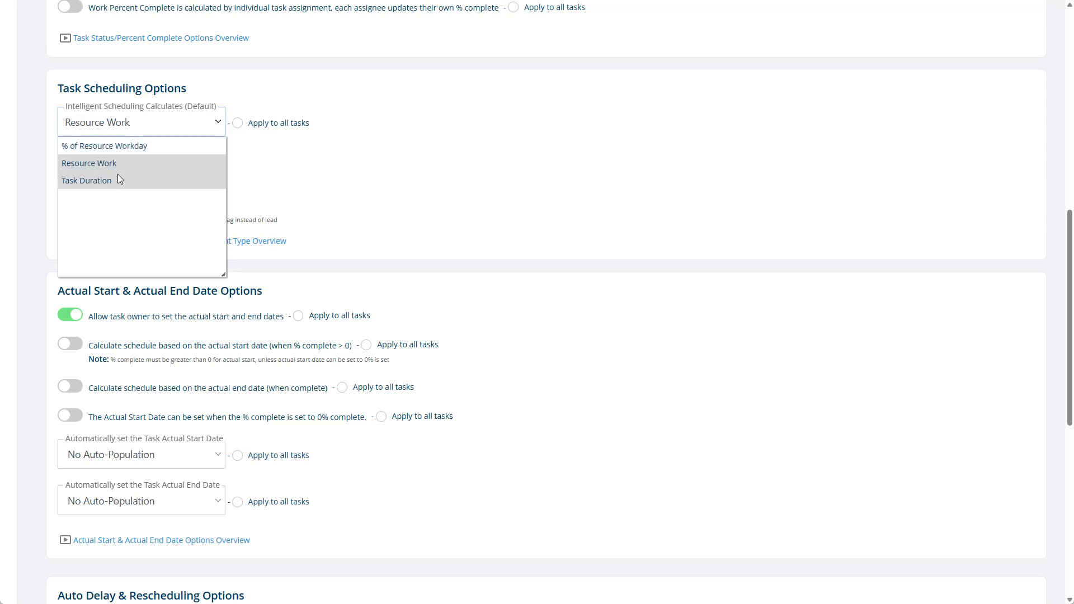
click(112, 180)
click(134, 123)
click(132, 147)
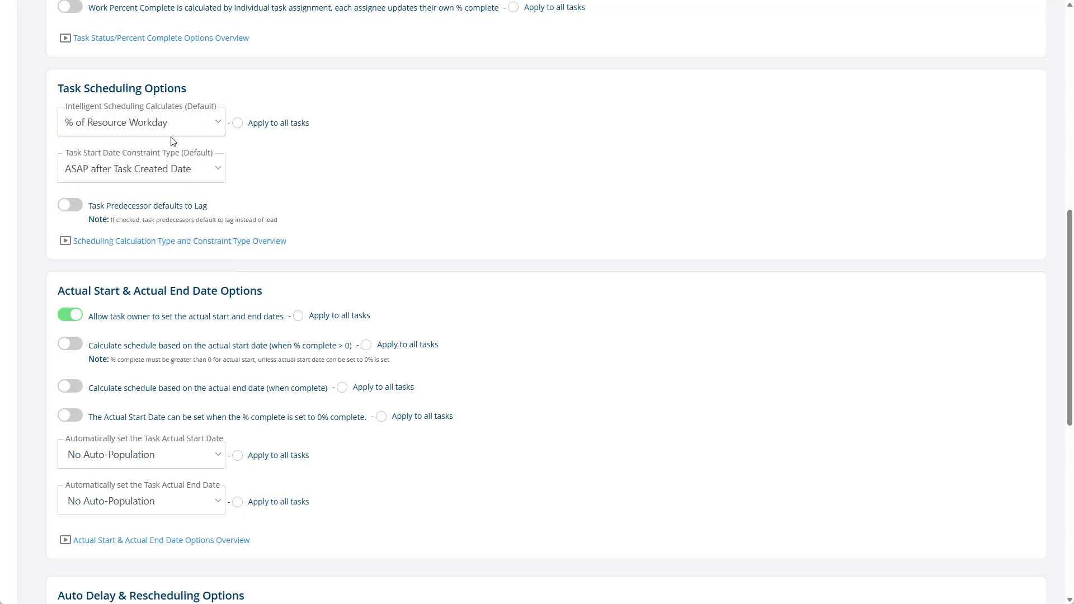
Step: Apply the % of Resource Workday calculation to all tasks, then open the Views menu
click(280, 125)
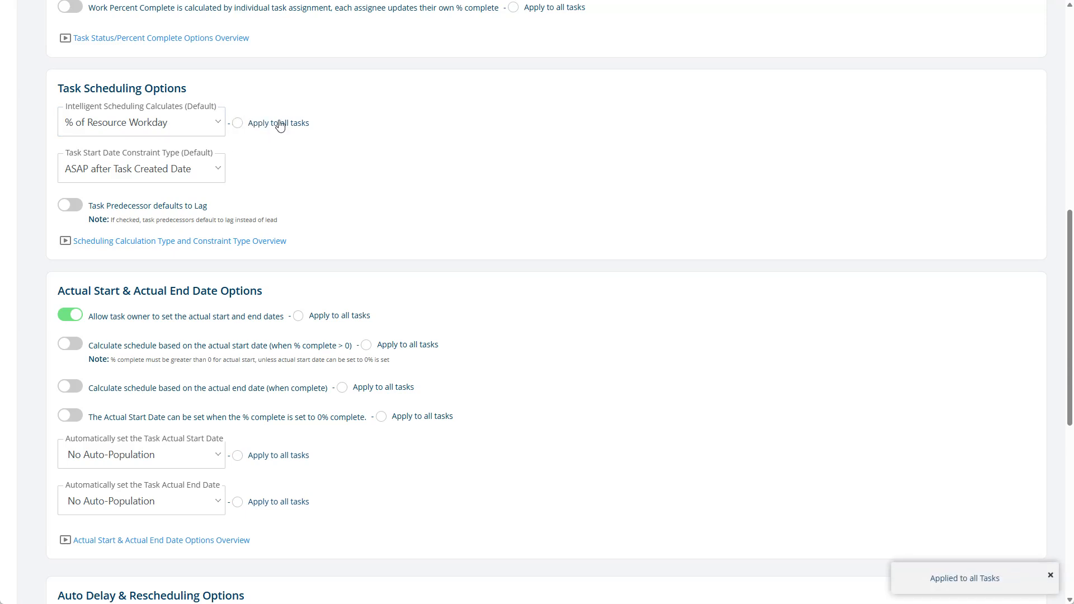
scroll(521, 187, down, 3)
scroll(521, 188, up, 4)
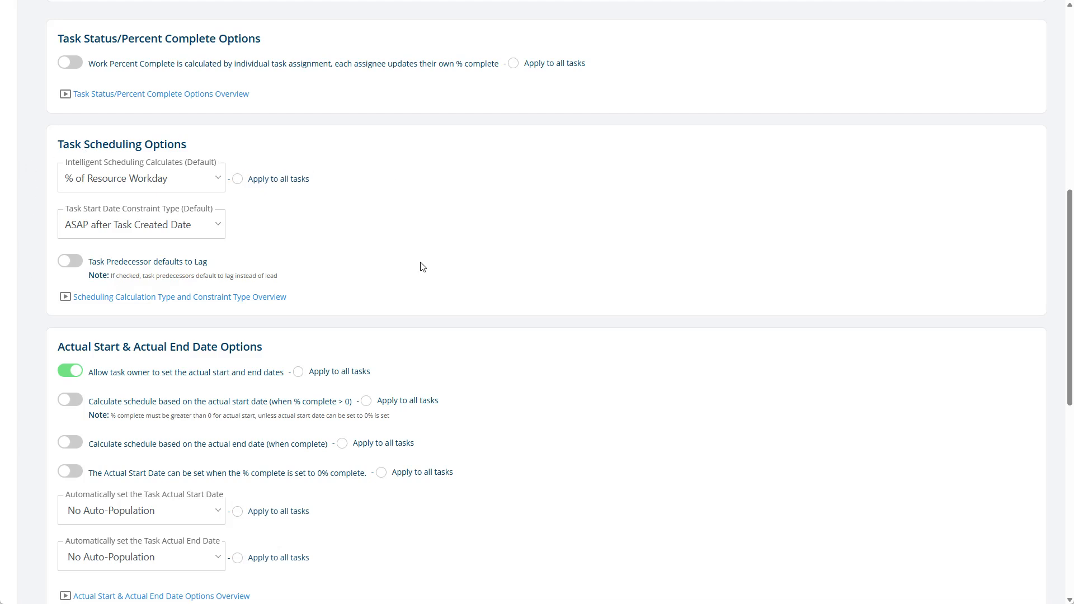
scroll(556, 266, up, 2)
scroll(557, 265, up, 1)
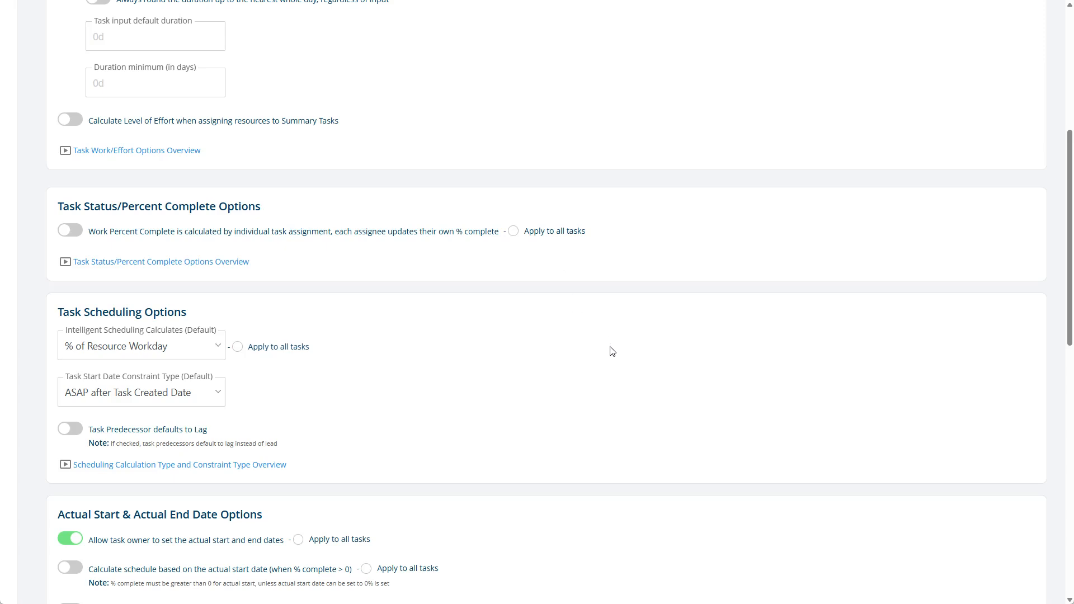
scroll(610, 347, up, 6)
click(877, 53)
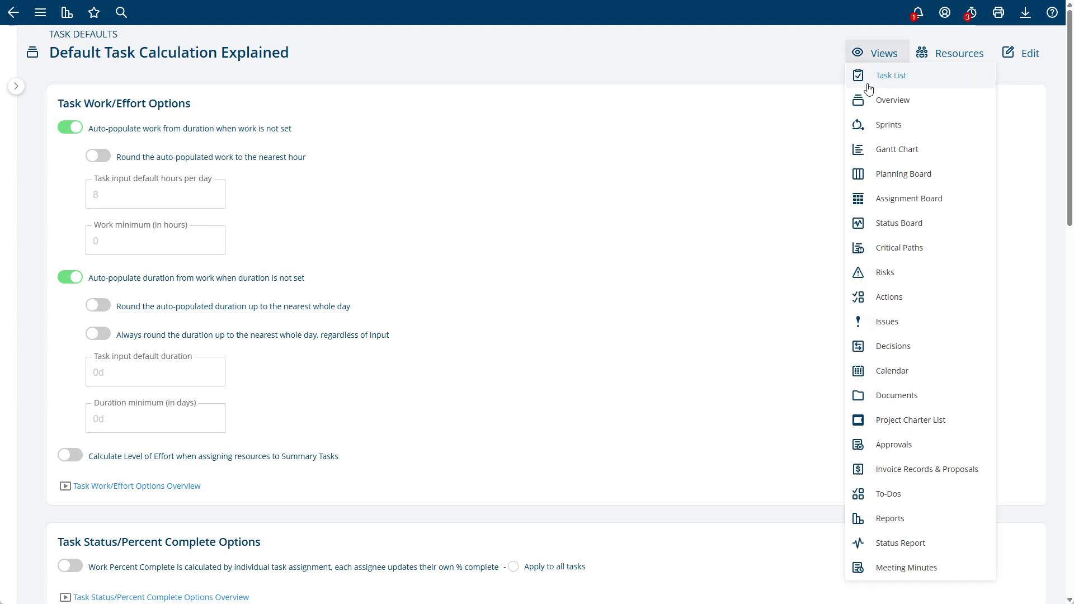
Step: Switch to the Task List view showing tasks of 5d, 2d and 5d totalling 56.00 hours
click(867, 75)
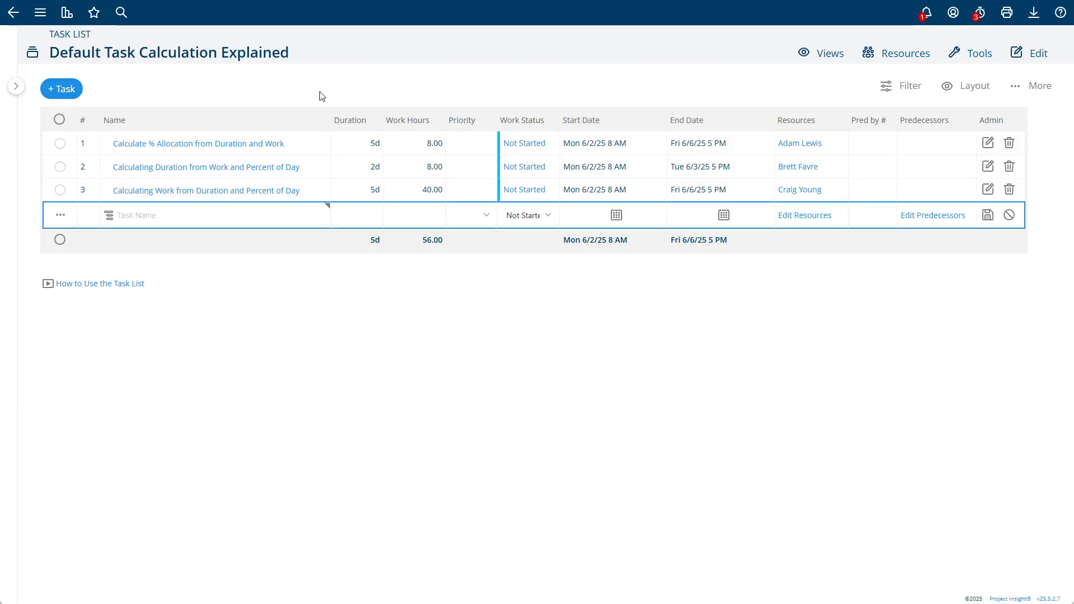